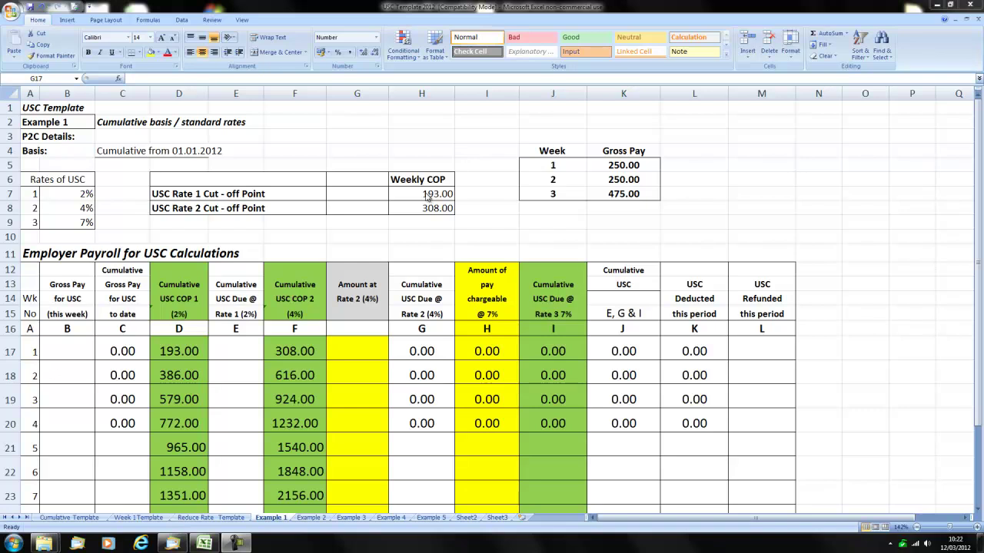
Enter 250 as week 1's gross pay.
left_click(62, 350)
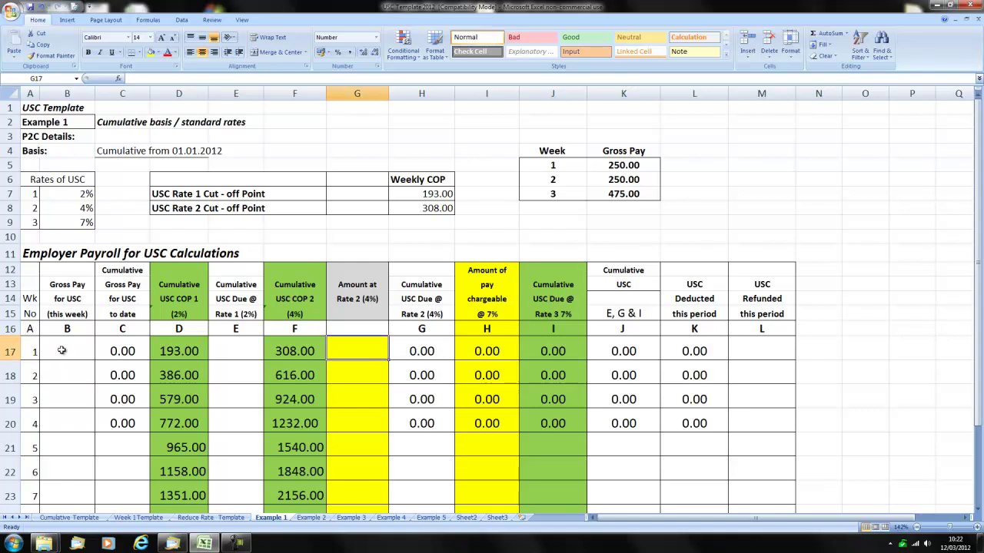
left_click(61, 350)
type("250")
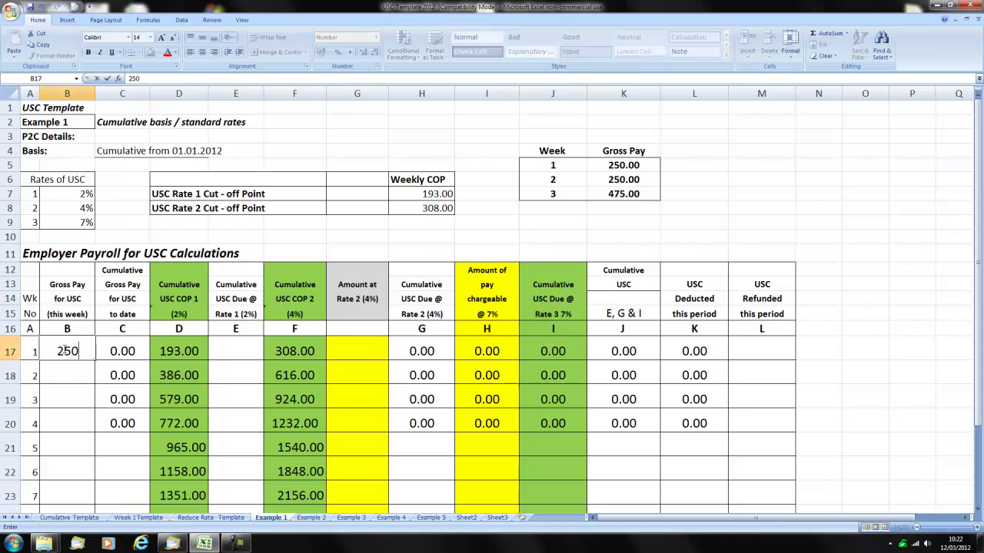
key("Tab")
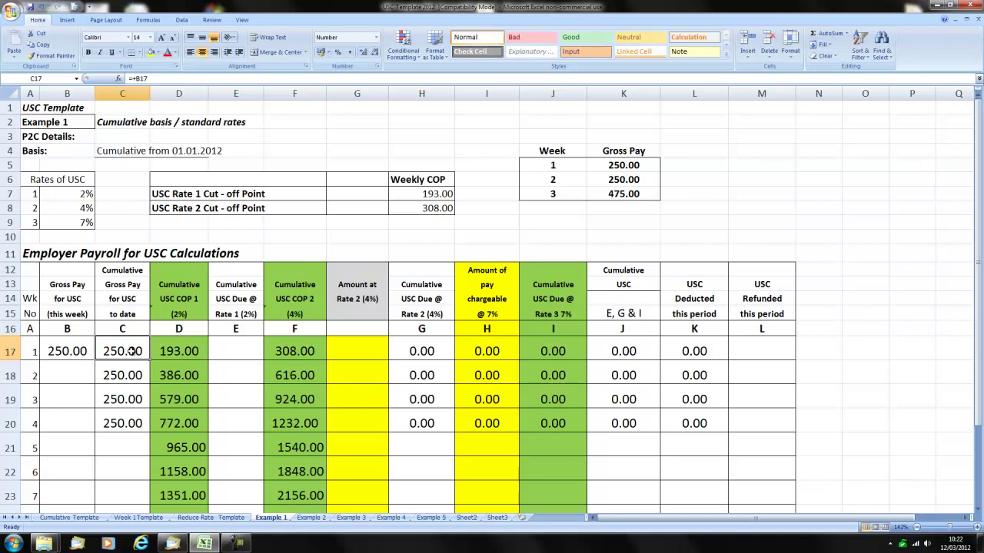
Enter week 1's rate-1 USC of 3.86 and 57 at rate 2, then check the USC formulas.
left_click(232, 352)
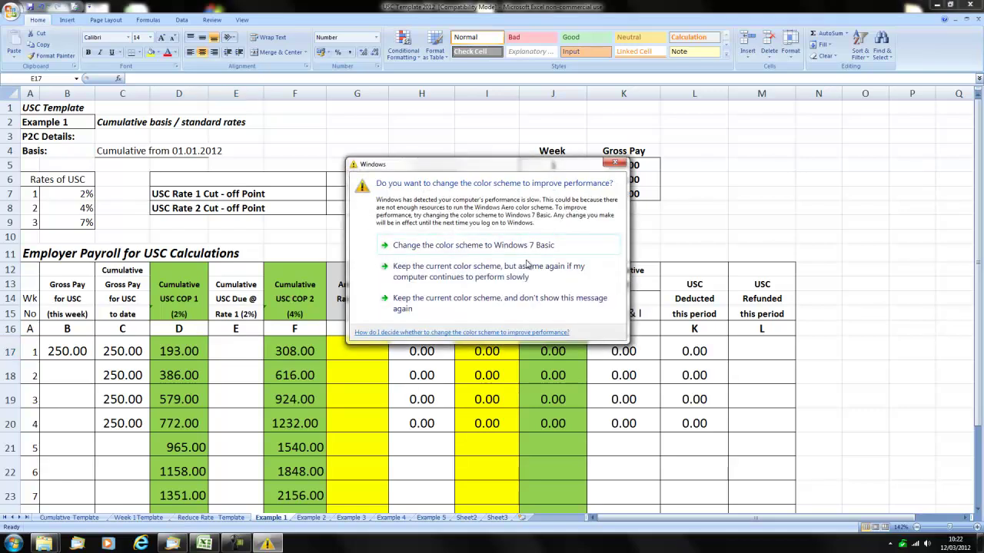
left_click(482, 245)
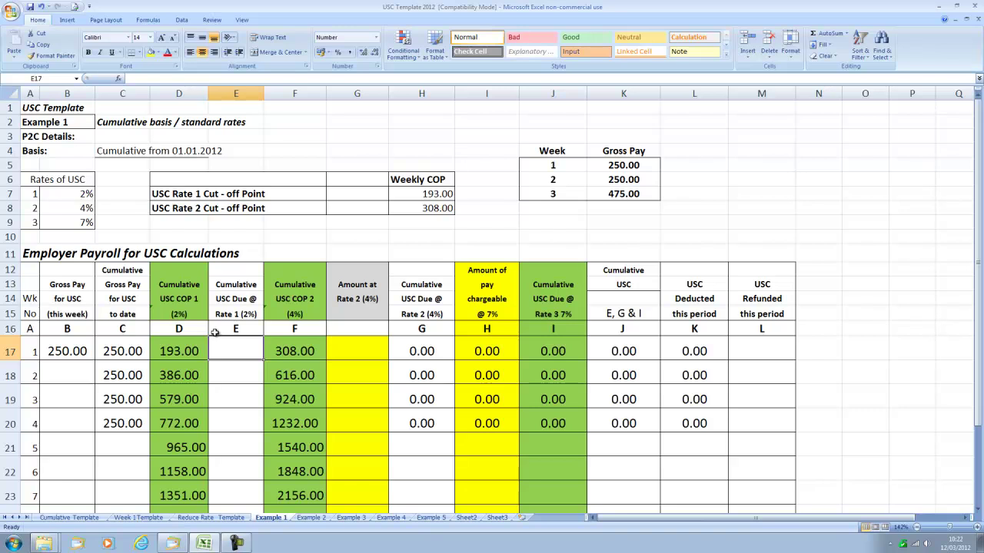
type("3.86")
key("Tab")
key("Tab")
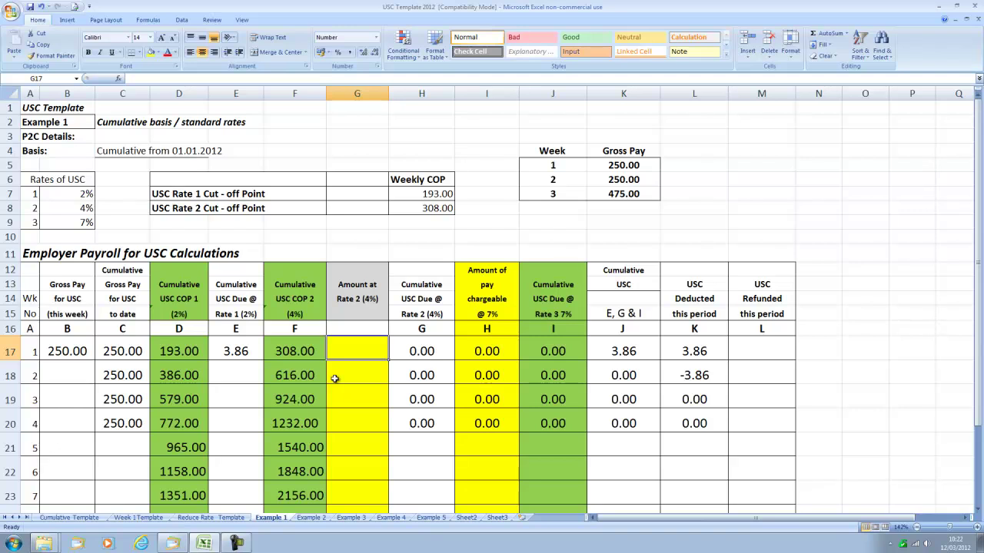
type("57")
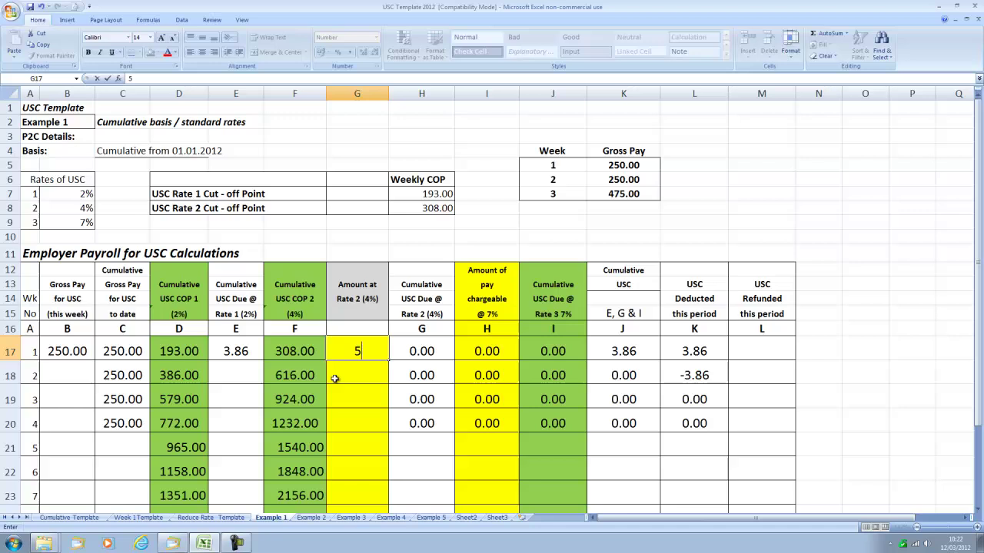
key("Tab")
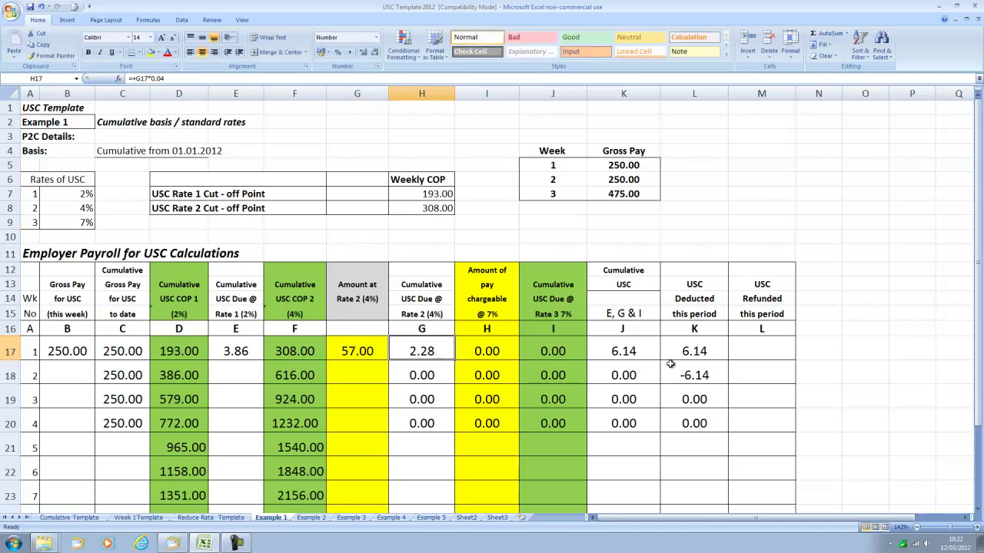
left_click(640, 351)
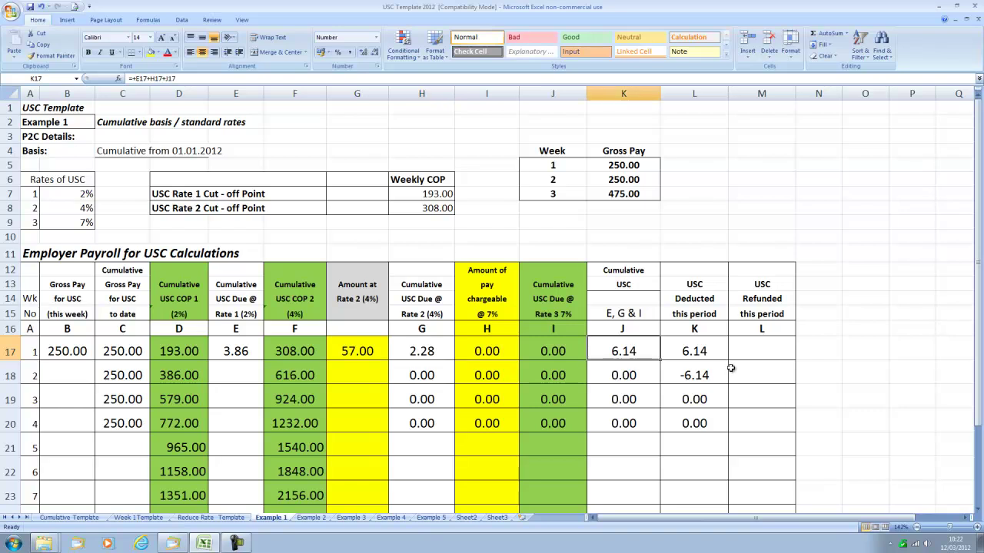
left_click(695, 352)
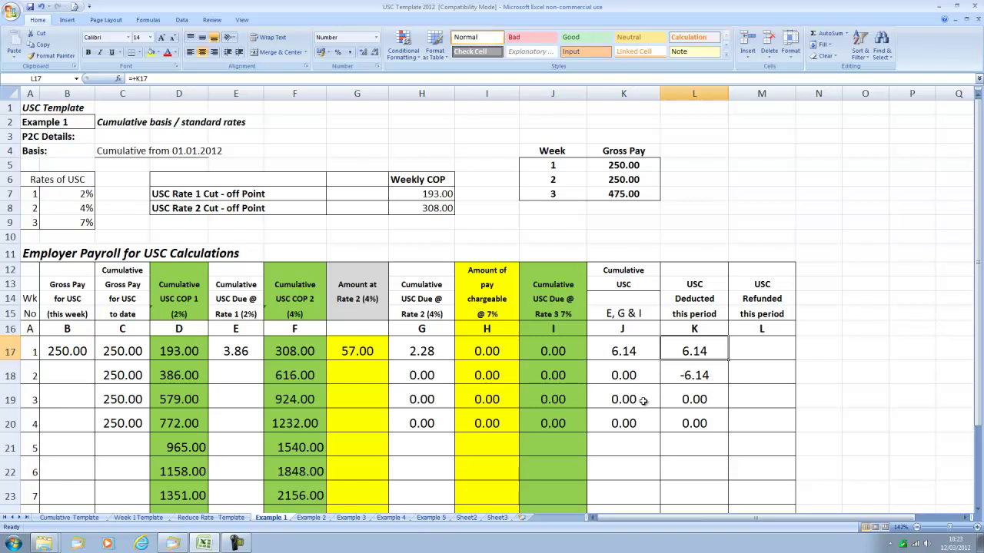
Enter 250 as week 2's gross pay and check its cumulative gross pay formula.
left_click(54, 375)
type("2")
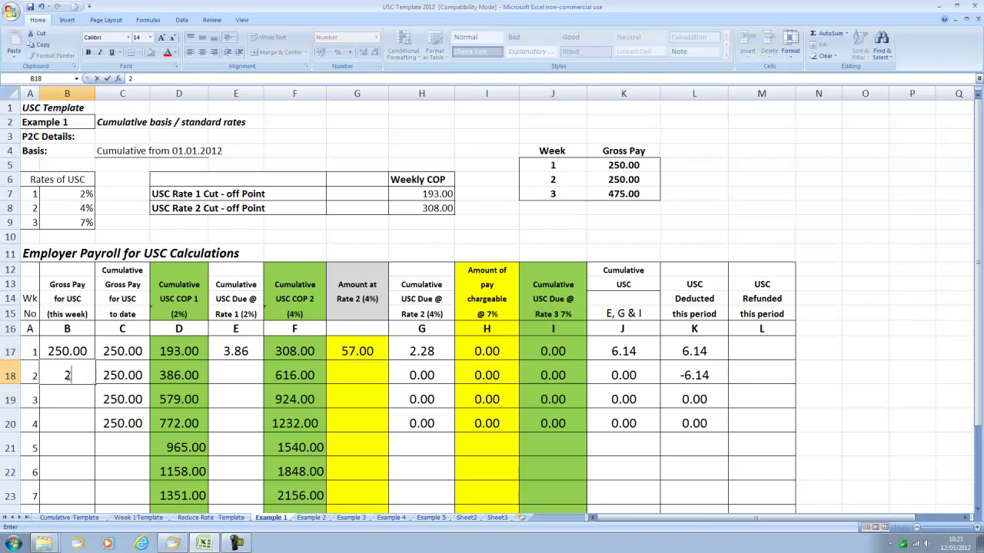
type("50")
key("Tab")
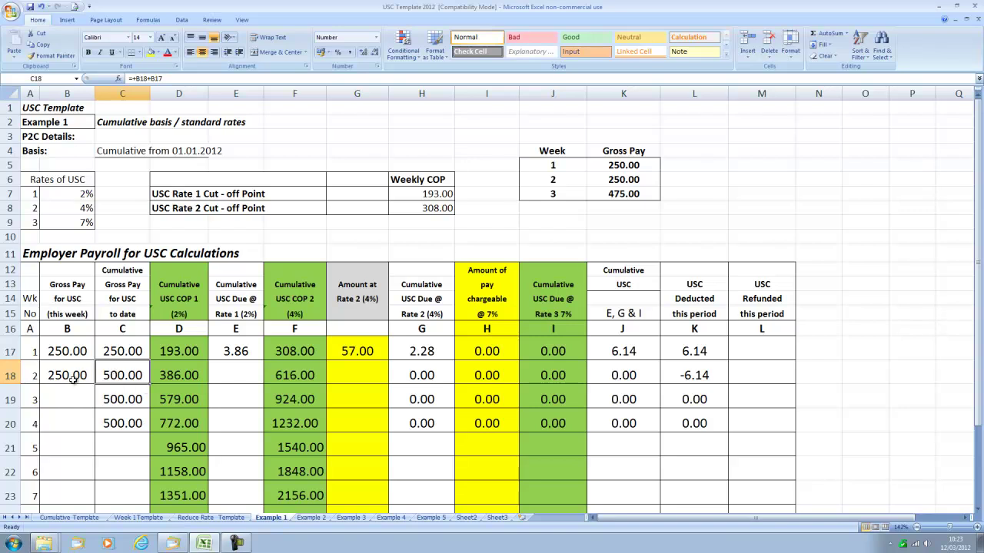
left_click_drag(73, 375, 73, 351)
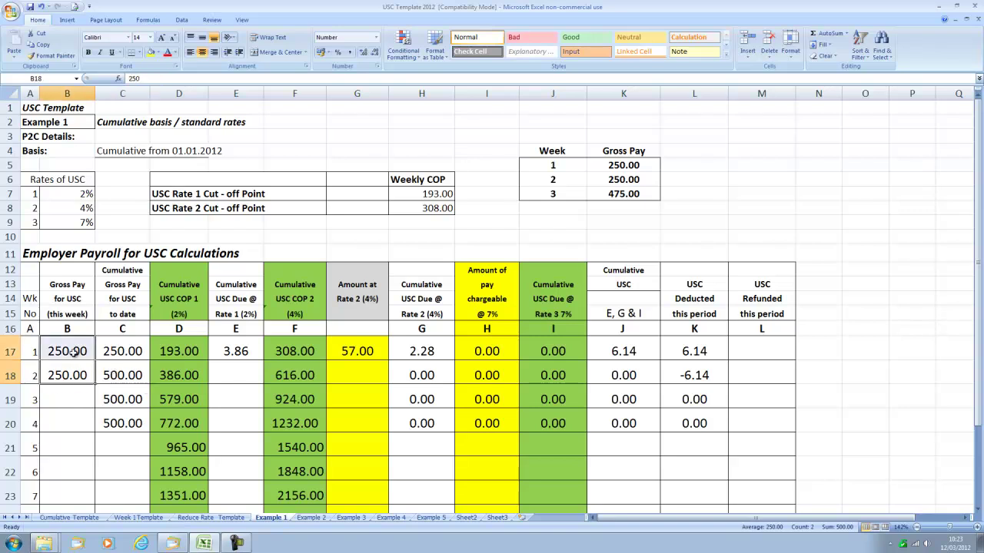
left_click(128, 377)
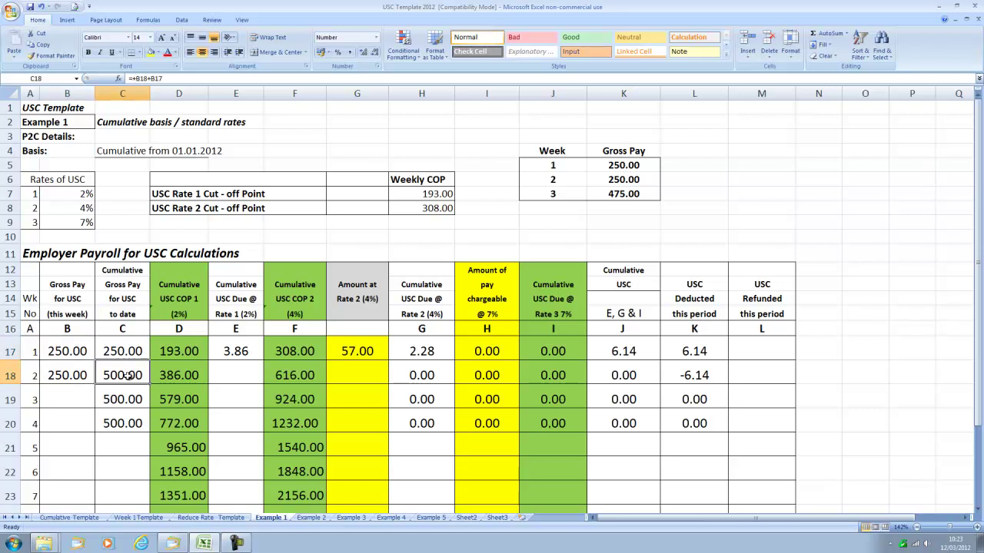
Enter 7.72 as week 2's rate-1 USC and review the cumulative cut-off.
left_click(236, 380)
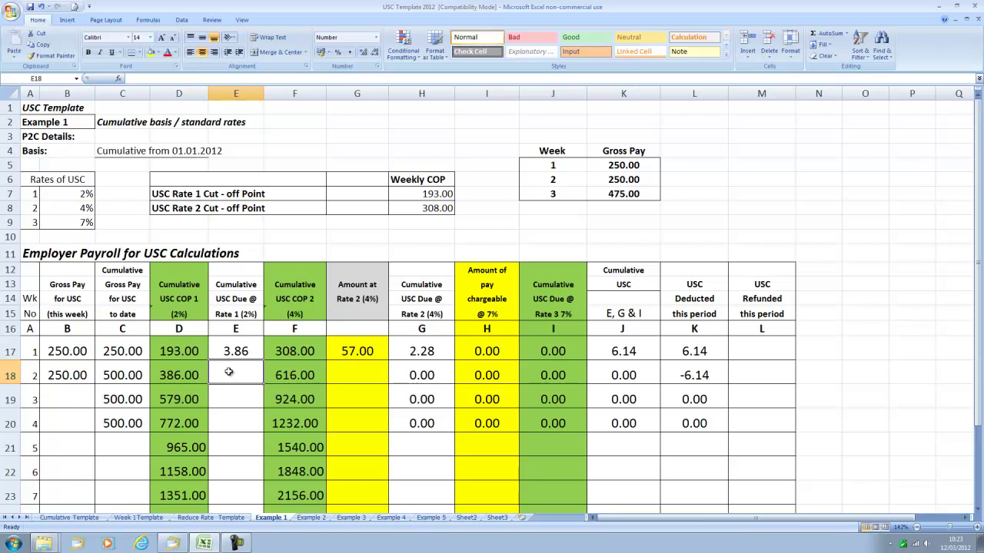
type("7.72")
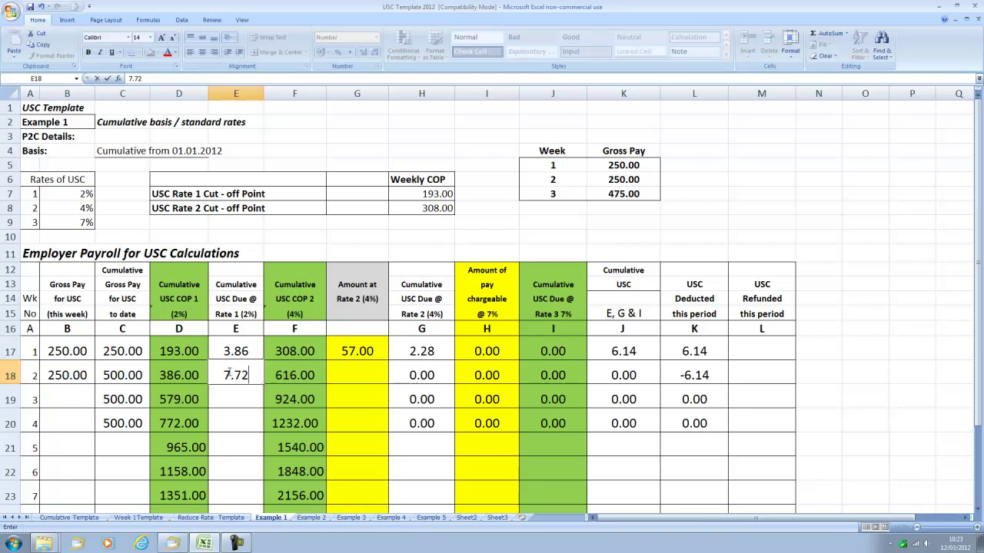
key("Tab")
key("Tab")
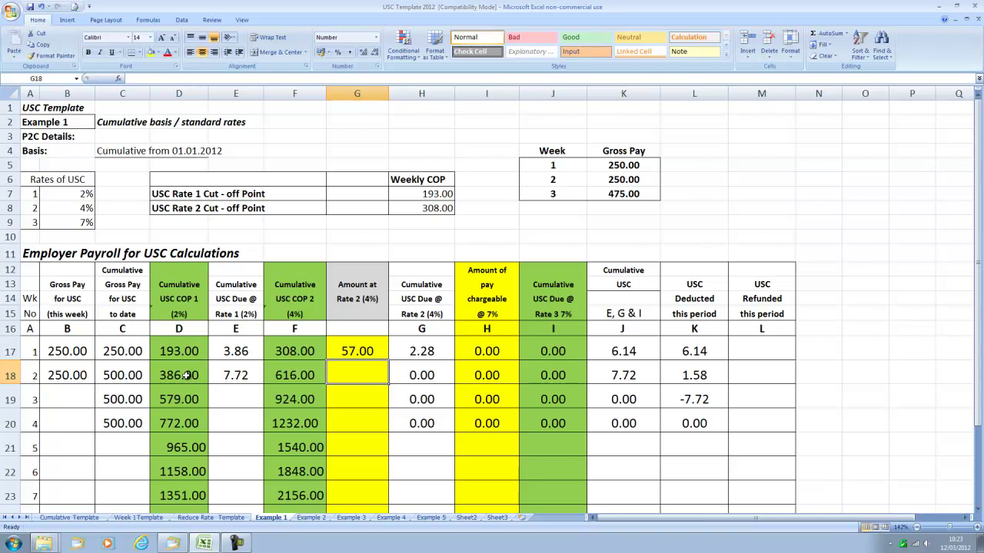
left_click(187, 374)
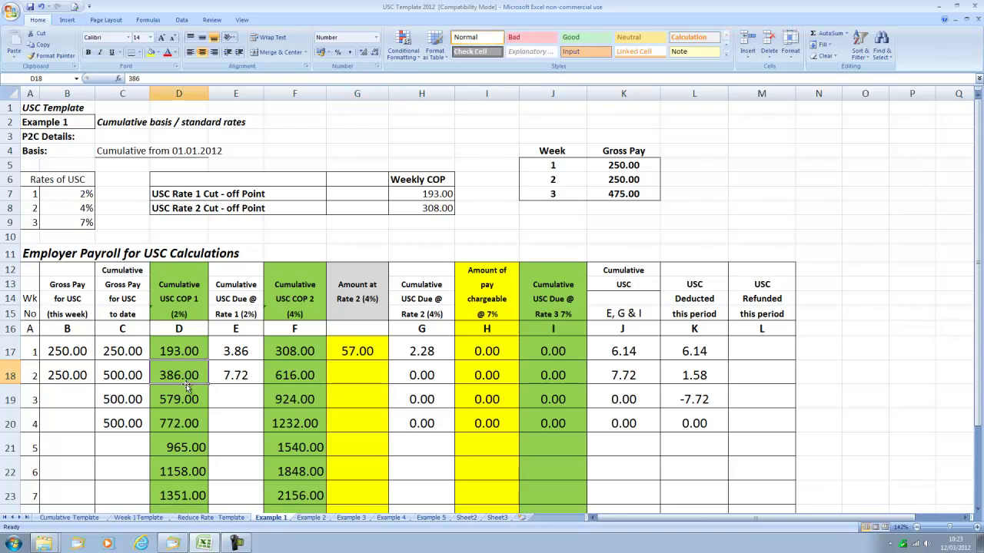
left_click(121, 374)
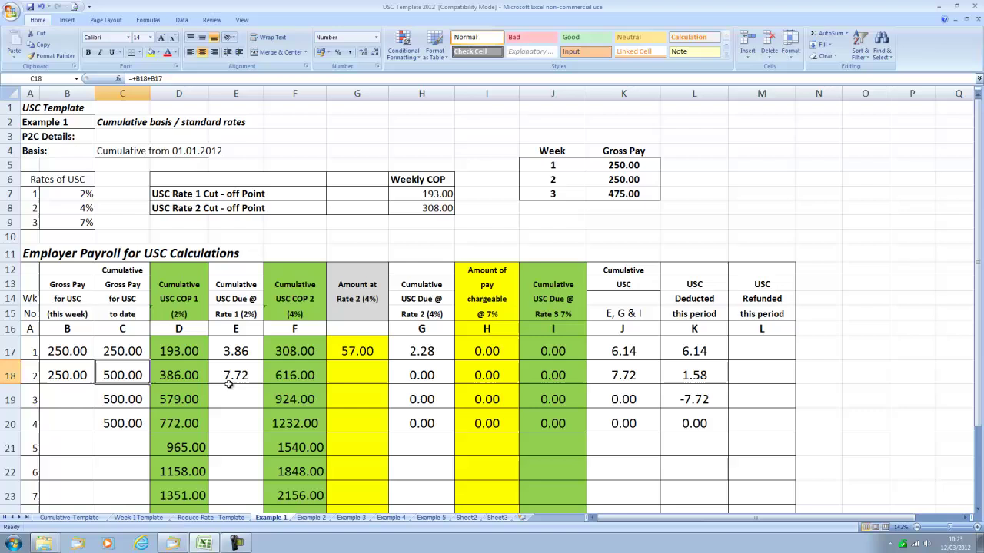
Enter 114 at rate 2 for week 2, then verify the cumulative USC and deduction formulas.
left_click(350, 378)
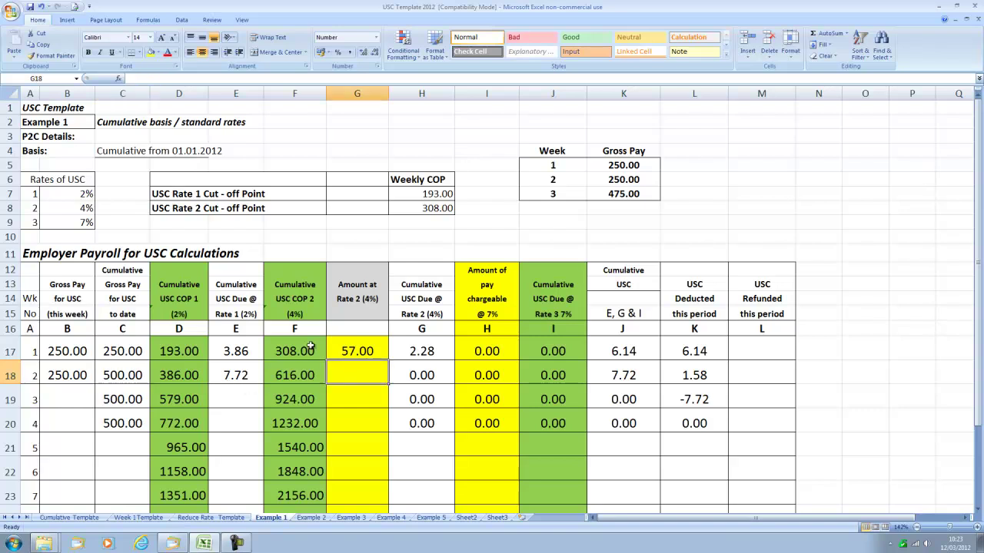
type("114")
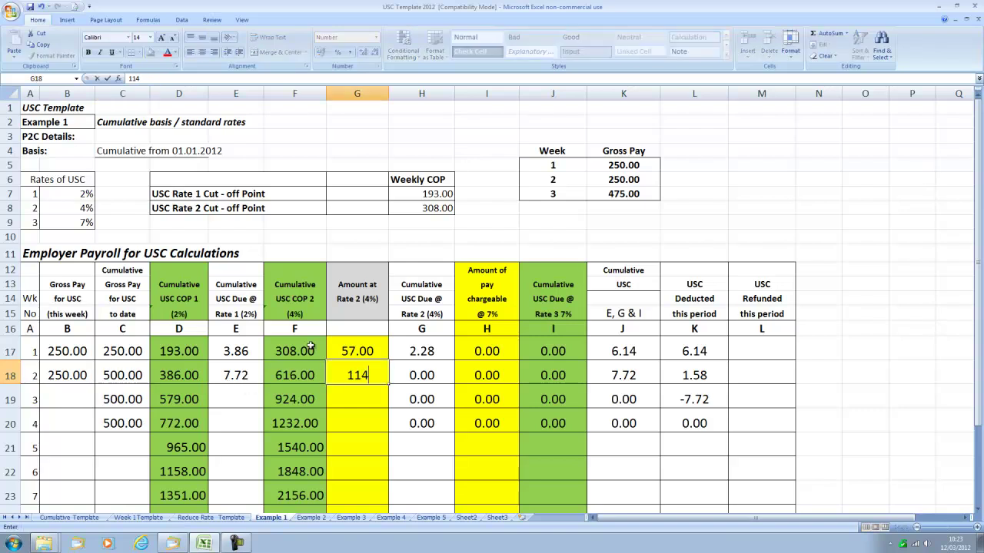
key("Tab")
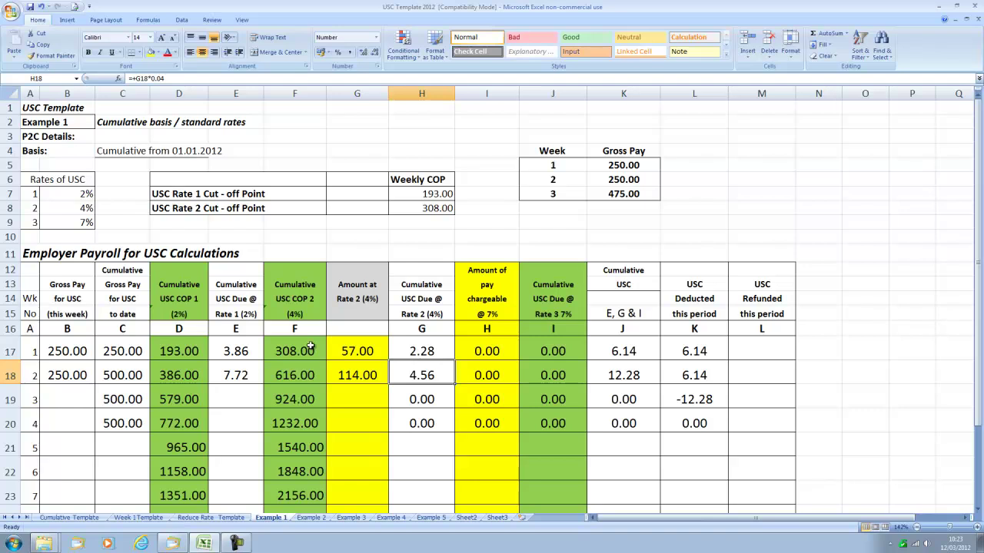
left_click(619, 377)
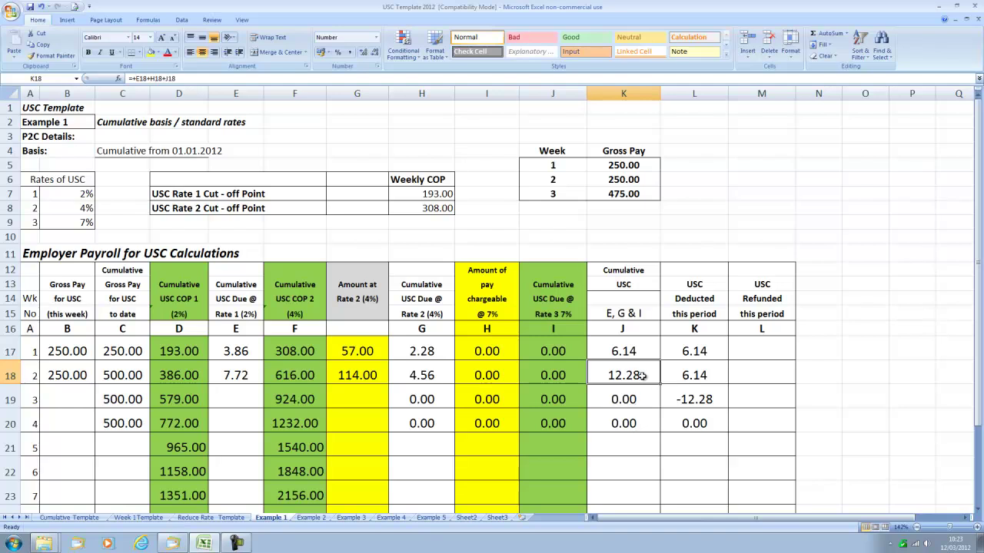
left_click(694, 376)
left_click(638, 374)
left_click(642, 347)
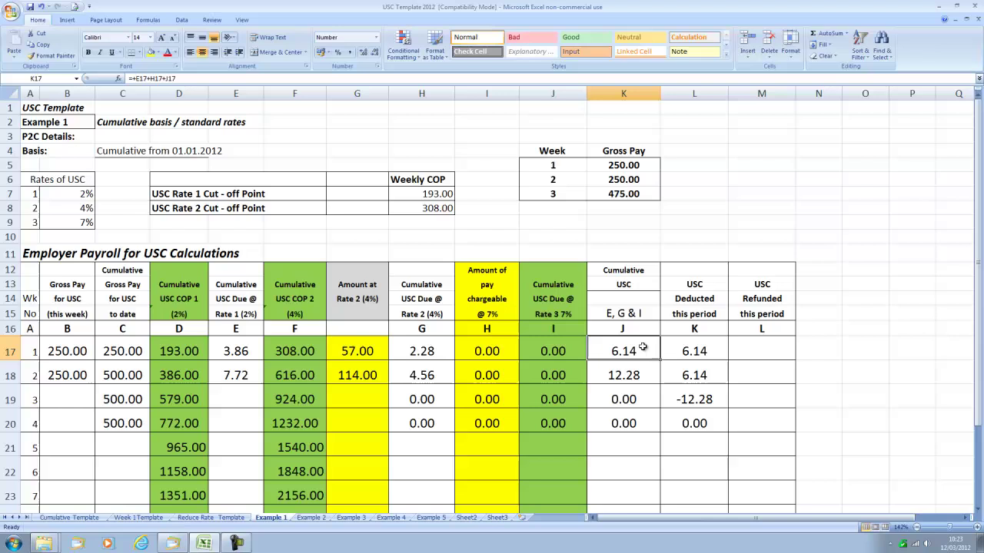
left_click(693, 376)
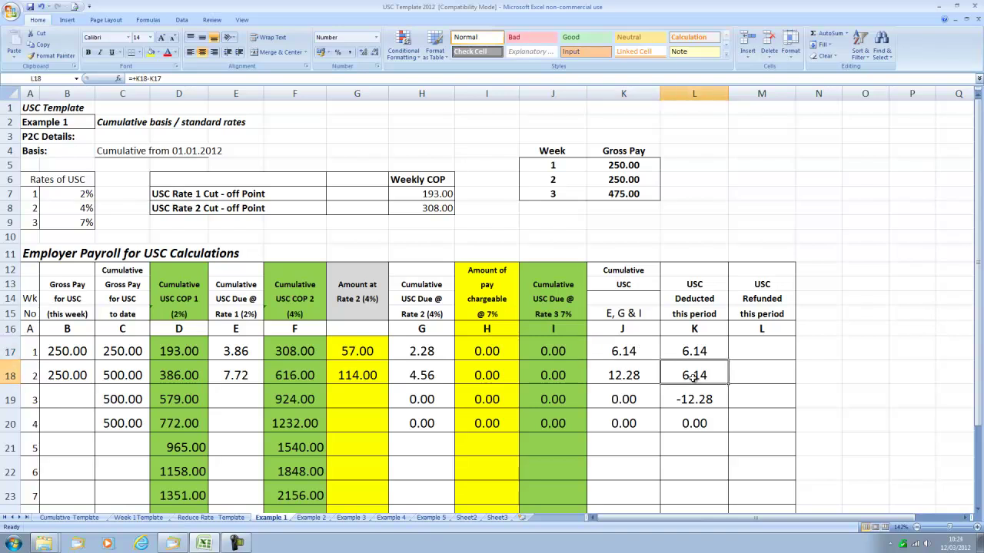
Enter 475 as week 3's gross pay and 11.58 as its rate-1 USC.
left_click(70, 400)
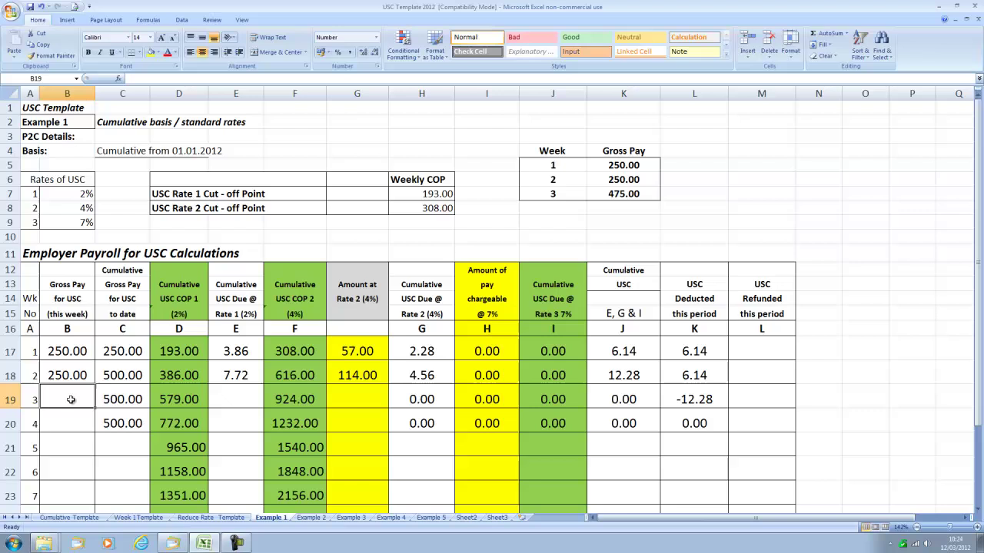
type("475")
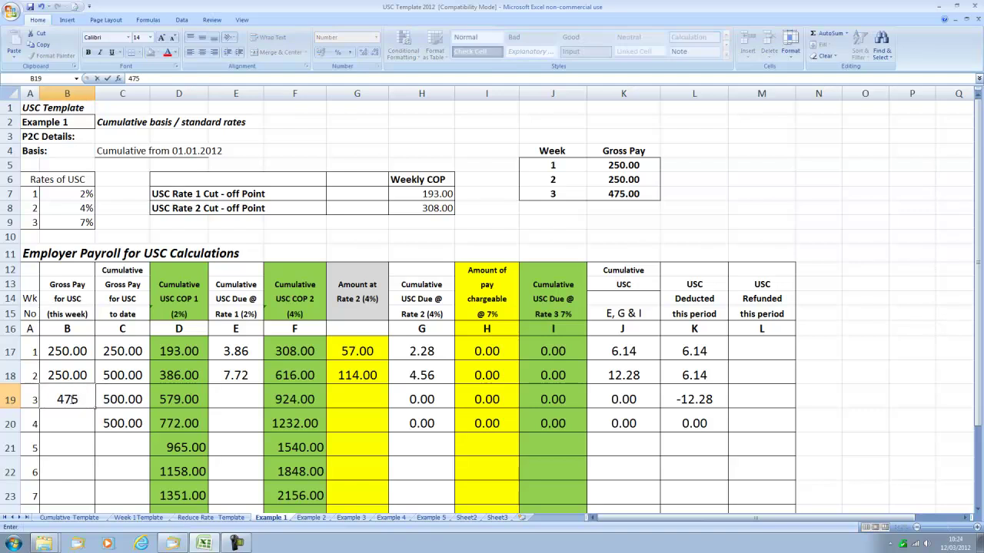
key("Tab")
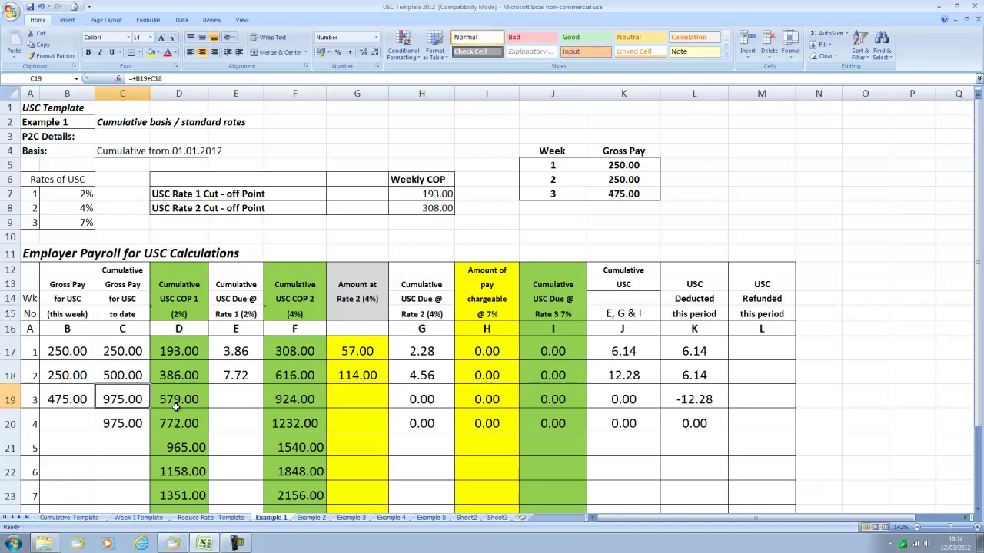
left_click(233, 397)
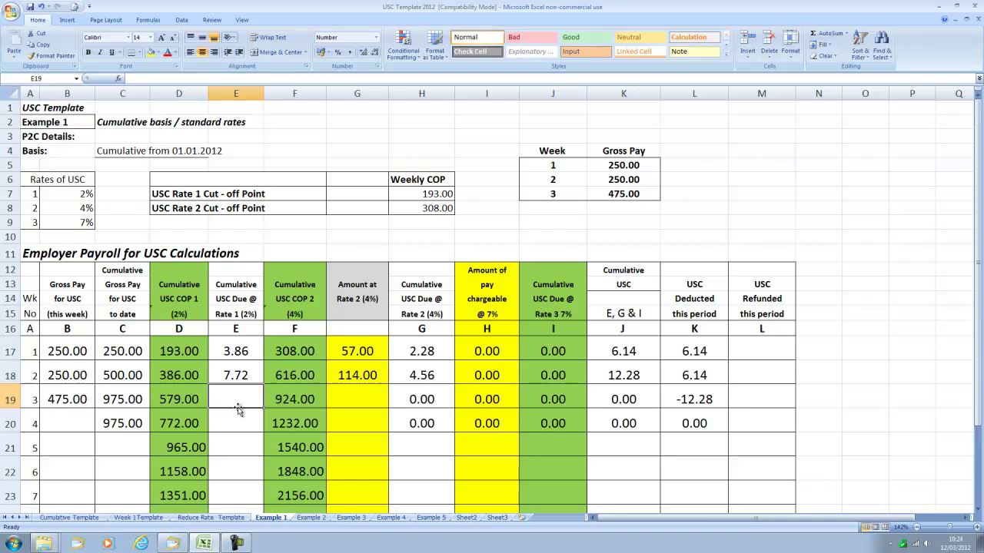
type("11.58")
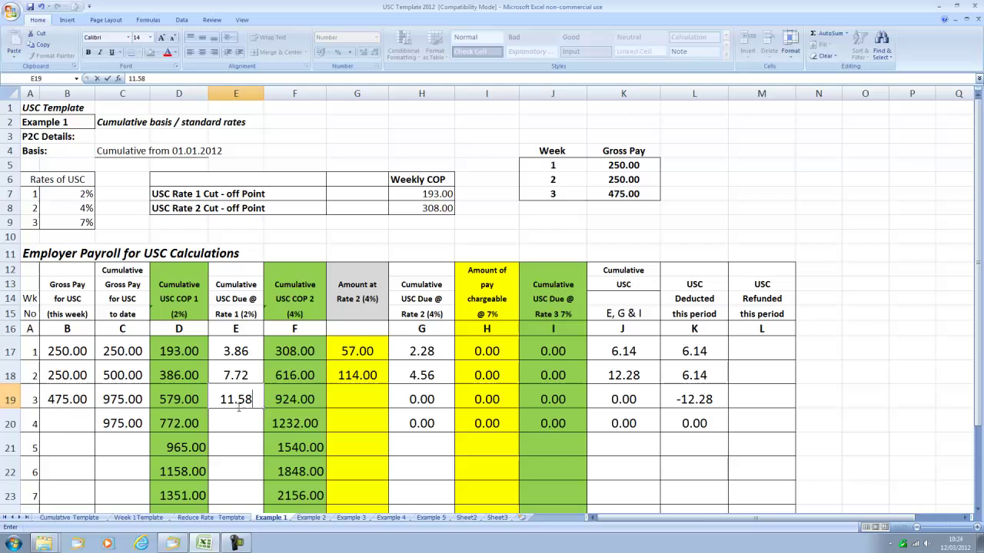
key("Tab")
key("Tab")
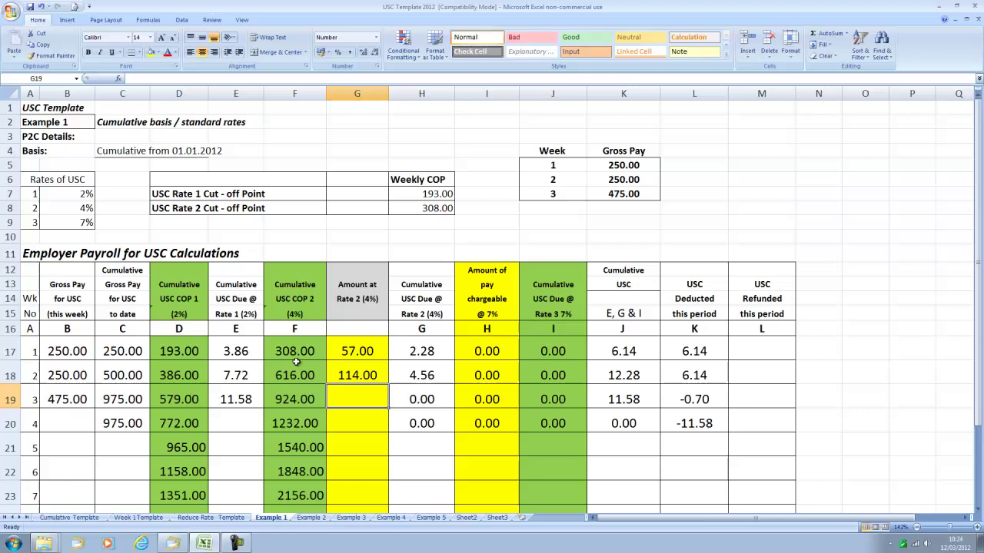
Enter 345 at rate 2 and 51 chargeable at 7% for week 3.
type("345")
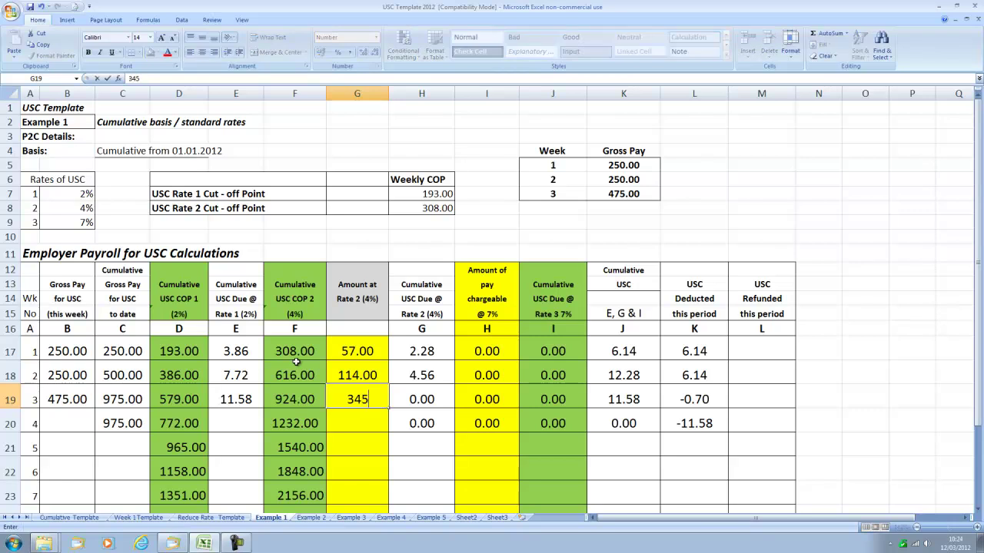
key("Tab")
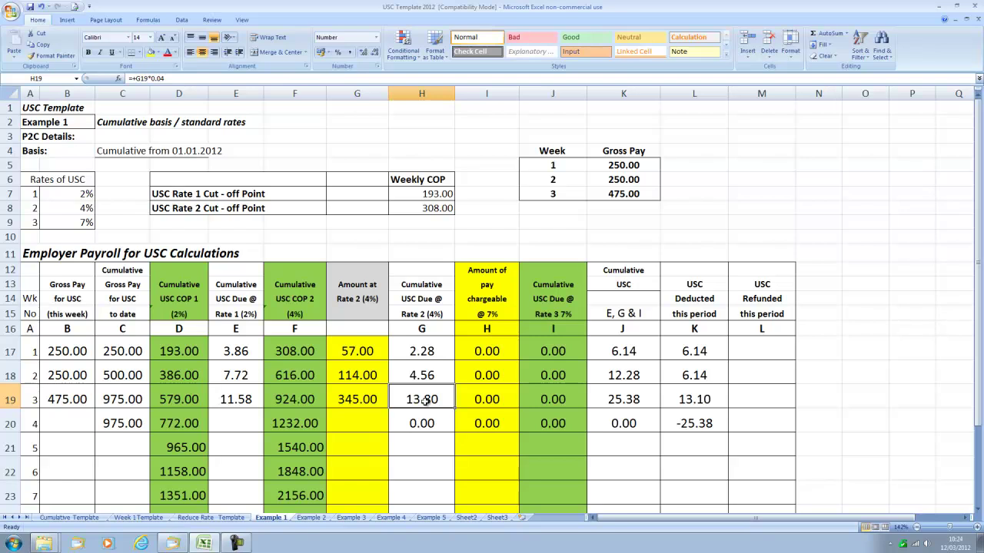
left_click(493, 404)
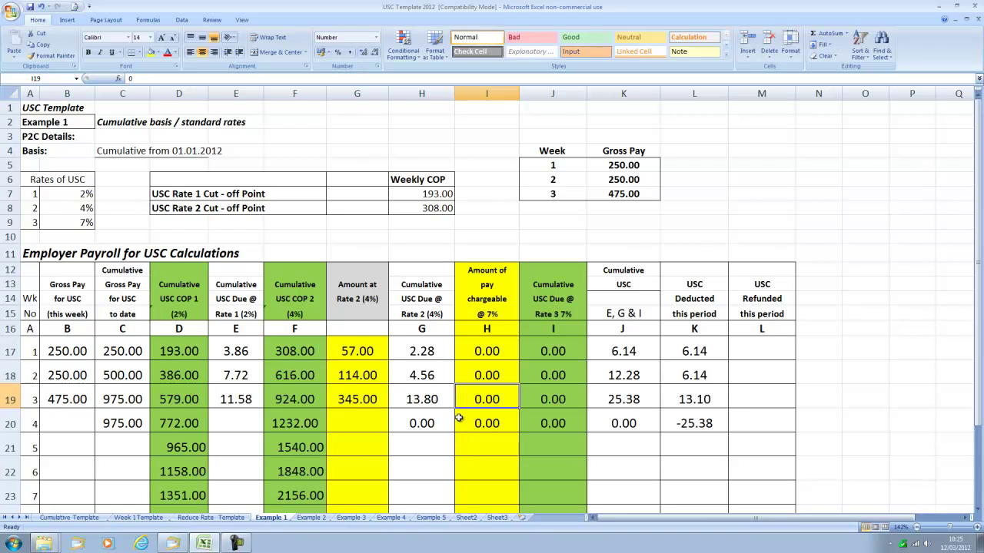
type("51")
key("Tab")
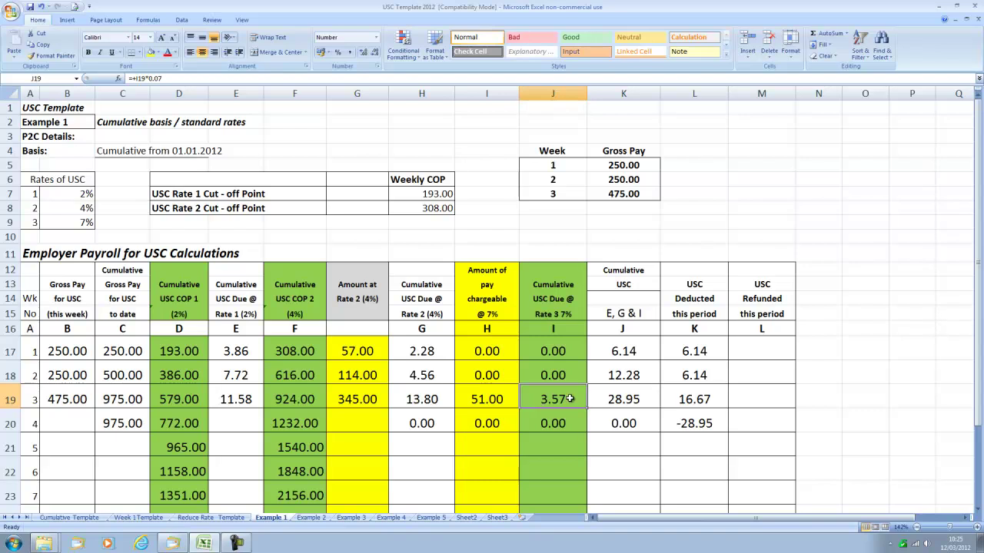
Verify week 3's cumulative USC (28.95) and USC deducted (16.67) formulas against week 2.
left_click(644, 398)
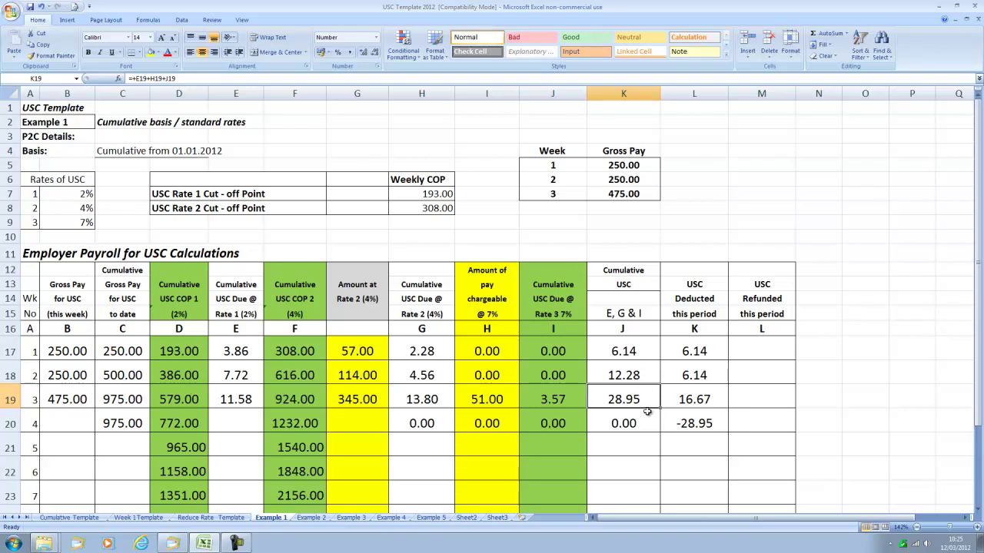
left_click(713, 400)
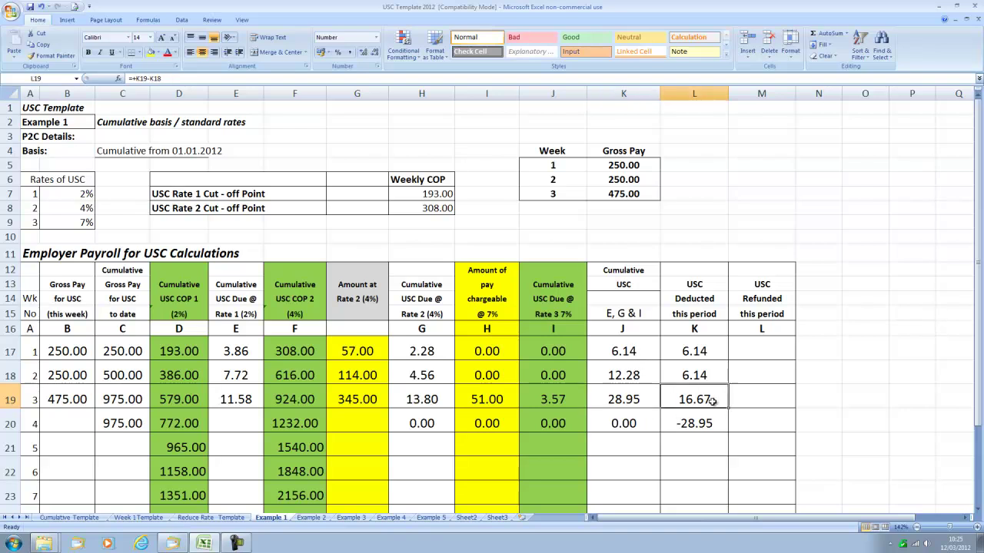
left_click(640, 398)
left_click(630, 375)
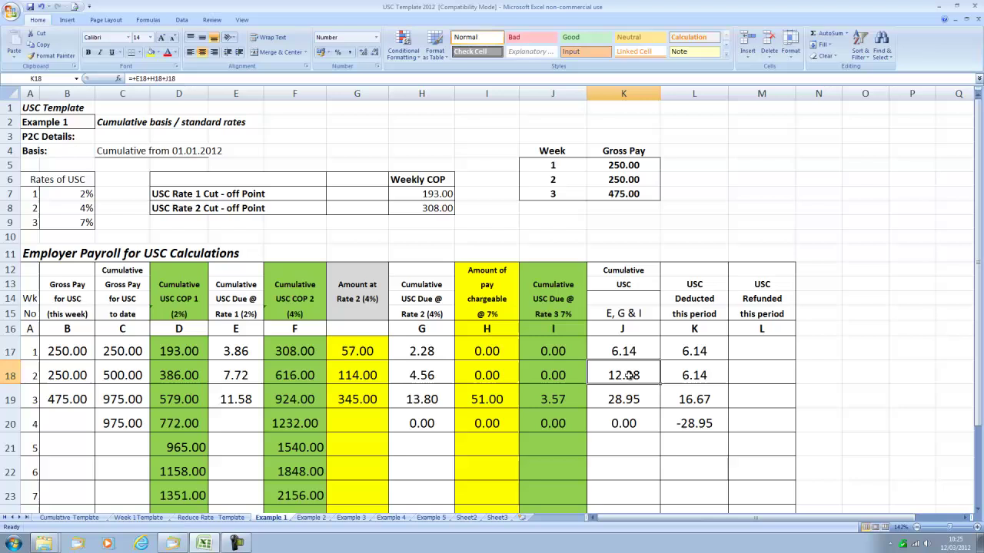
left_click(701, 400)
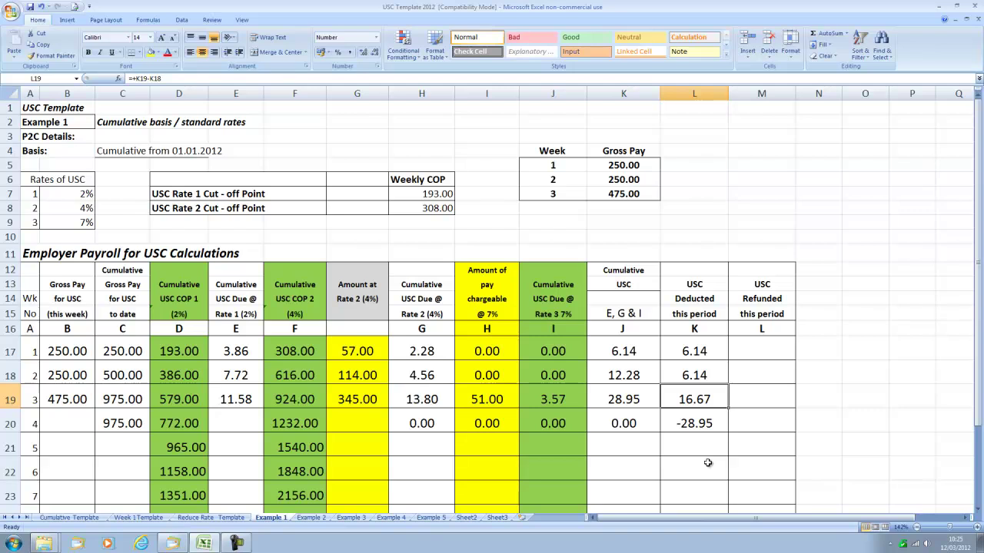